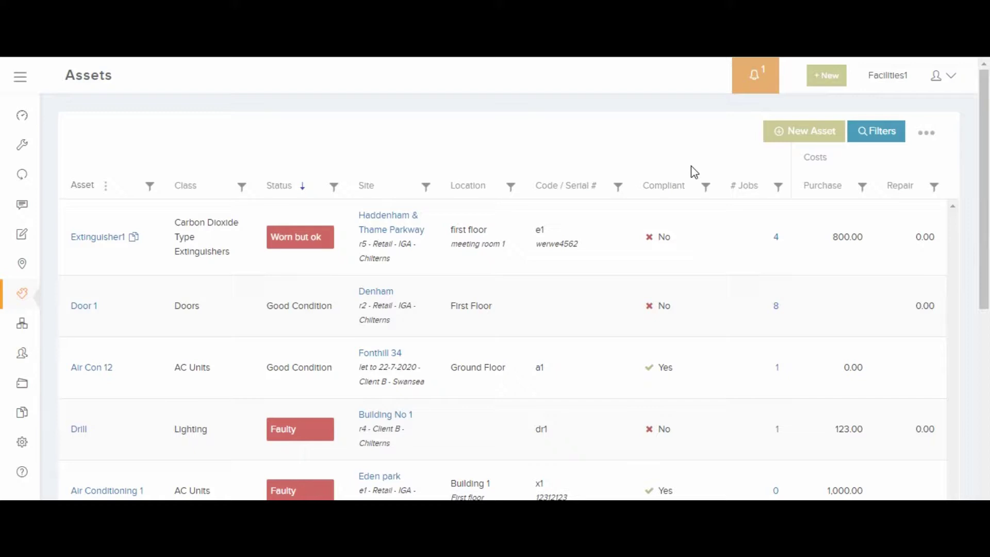
Step: Show the asset list's filter options and the column options for the Asset column
left_click(897, 128)
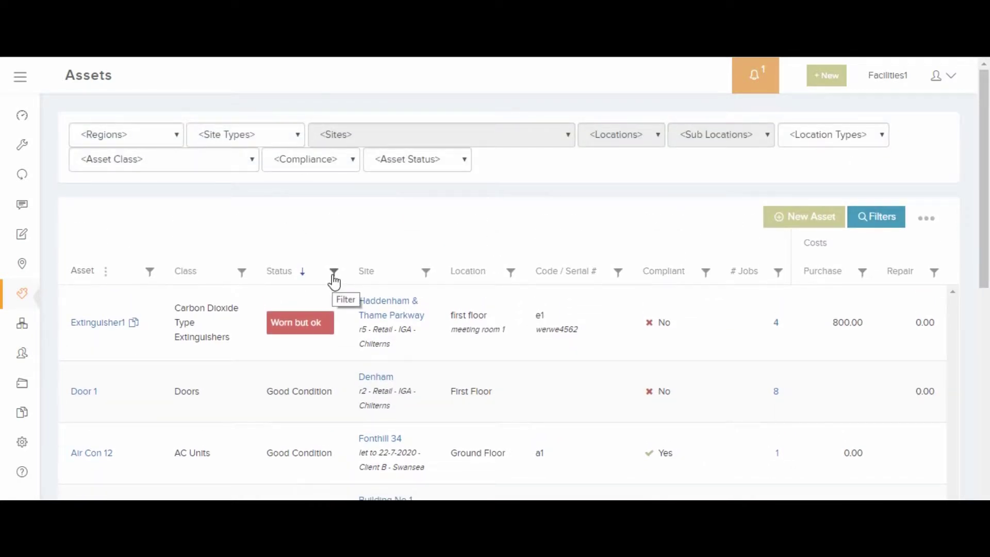
left_click(106, 273)
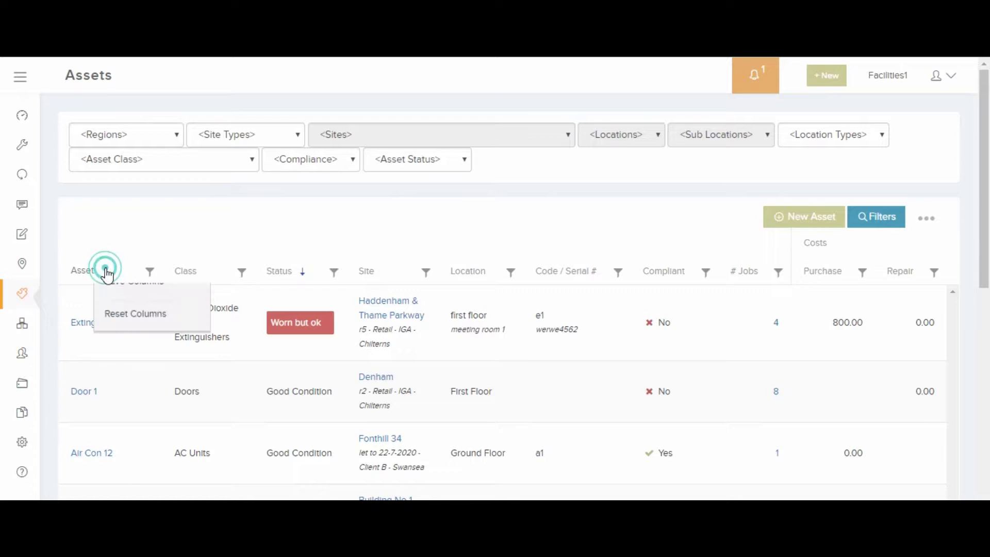
left_click(106, 273)
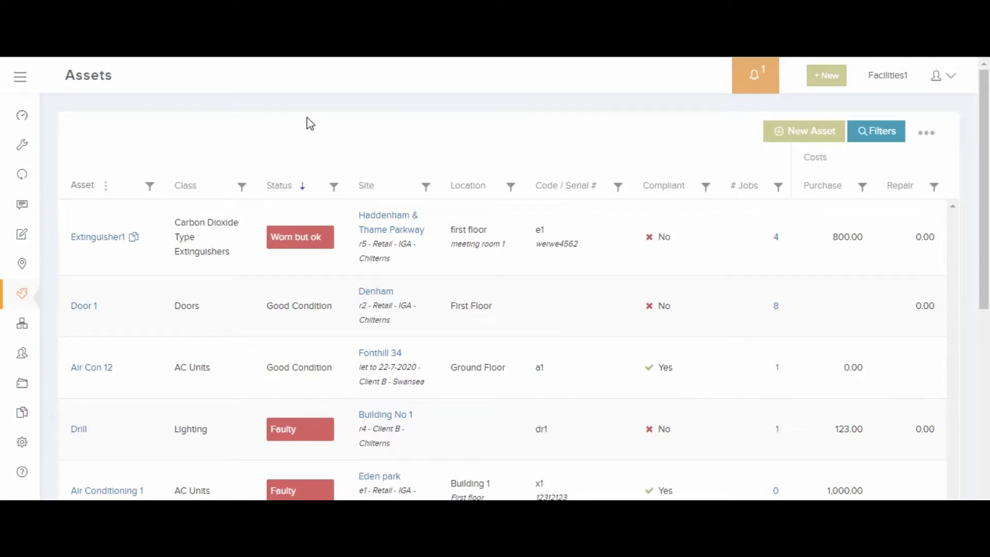
Step: View the Upload Centre instructions for assets and return to the asset list
mouse_move(22, 297)
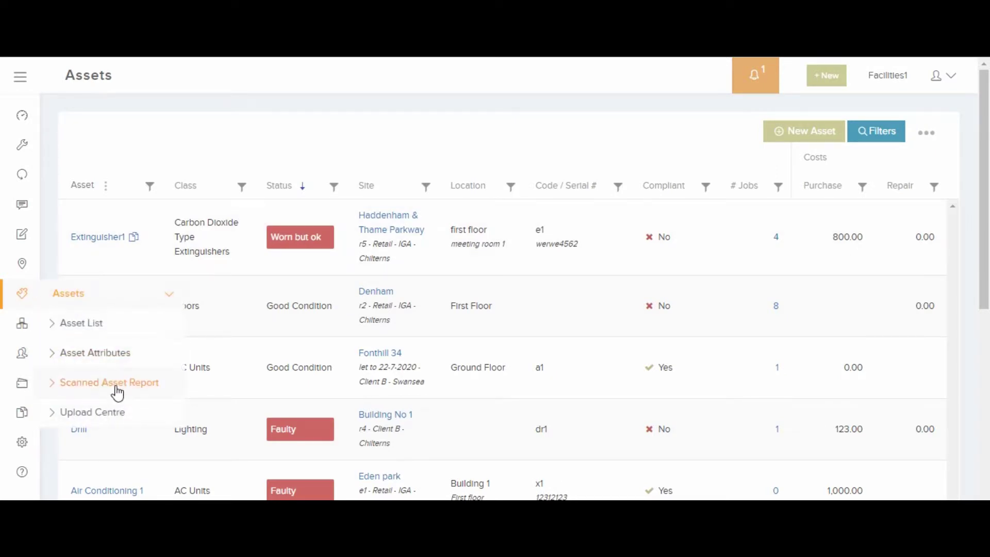
left_click(110, 413)
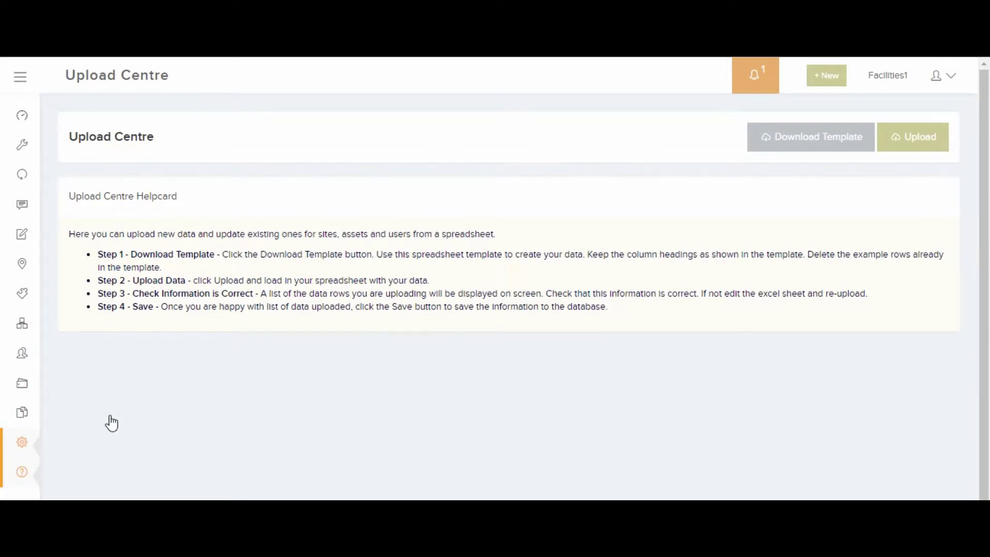
mouse_move(21, 302)
left_click(78, 328)
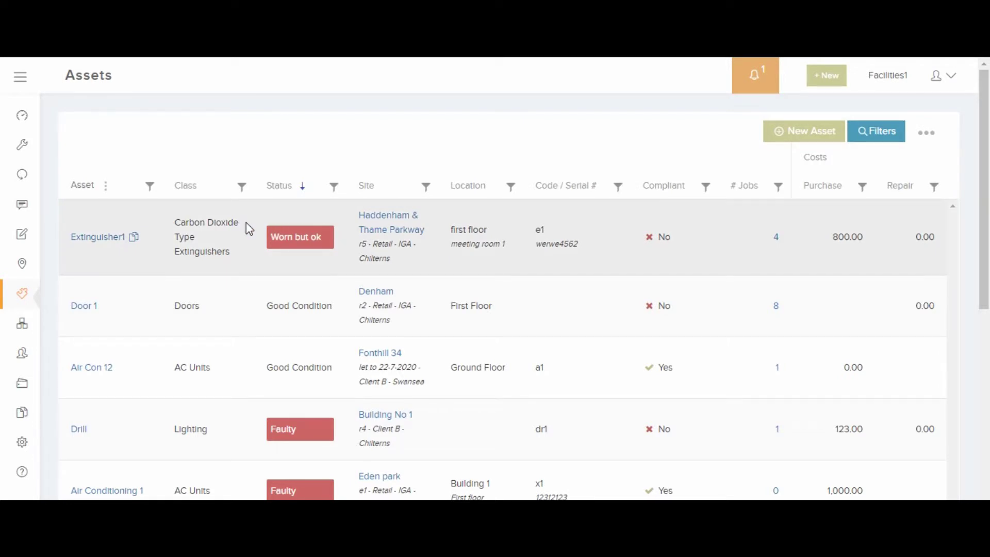
Step: Open the details of the Extinguisher1 asset and view its status change form without saving
left_click(107, 236)
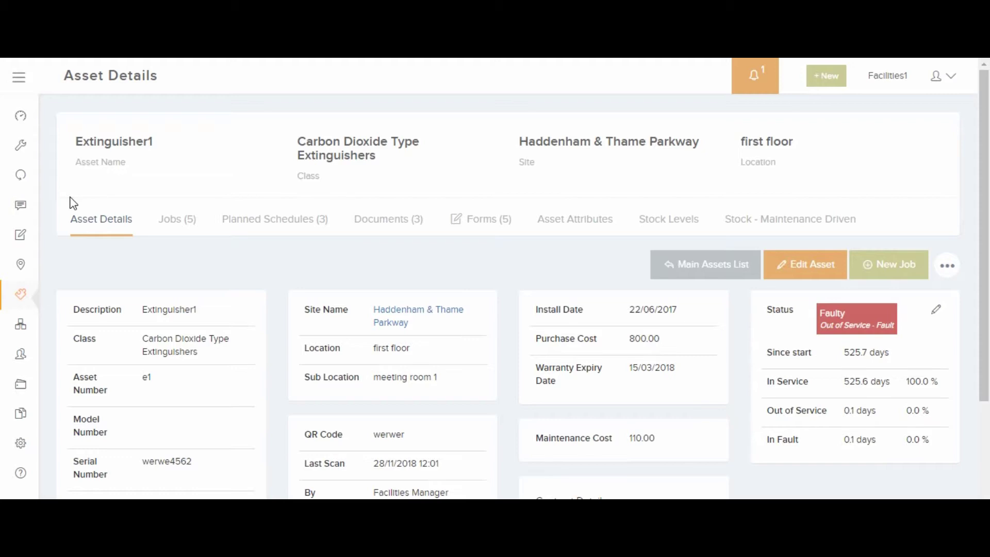
scroll(364, 399, "down", 2)
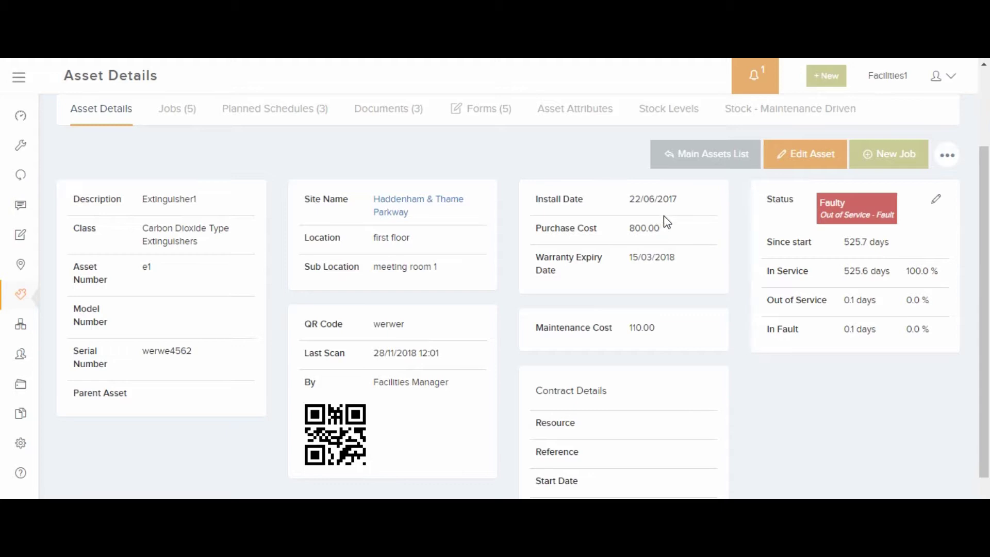
left_click(938, 202)
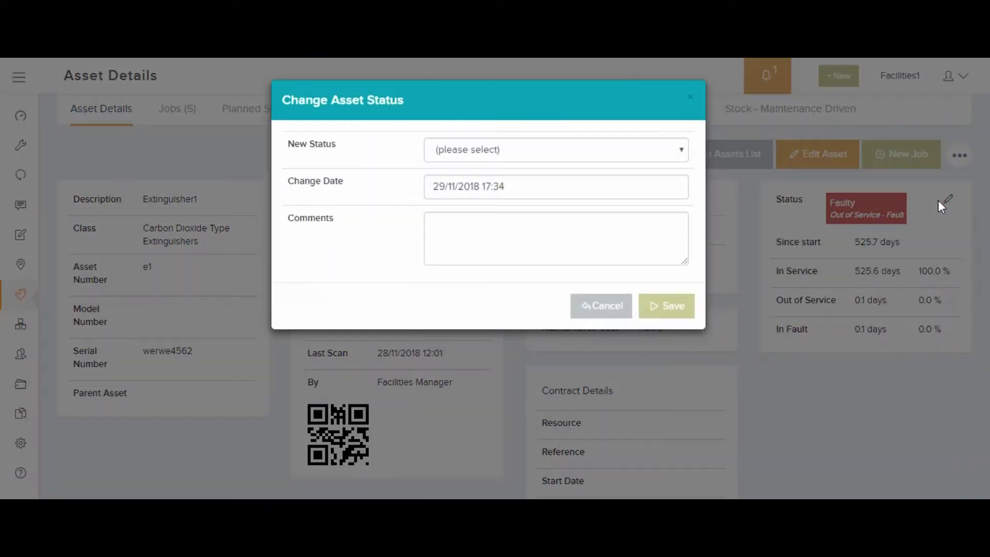
left_click(598, 307)
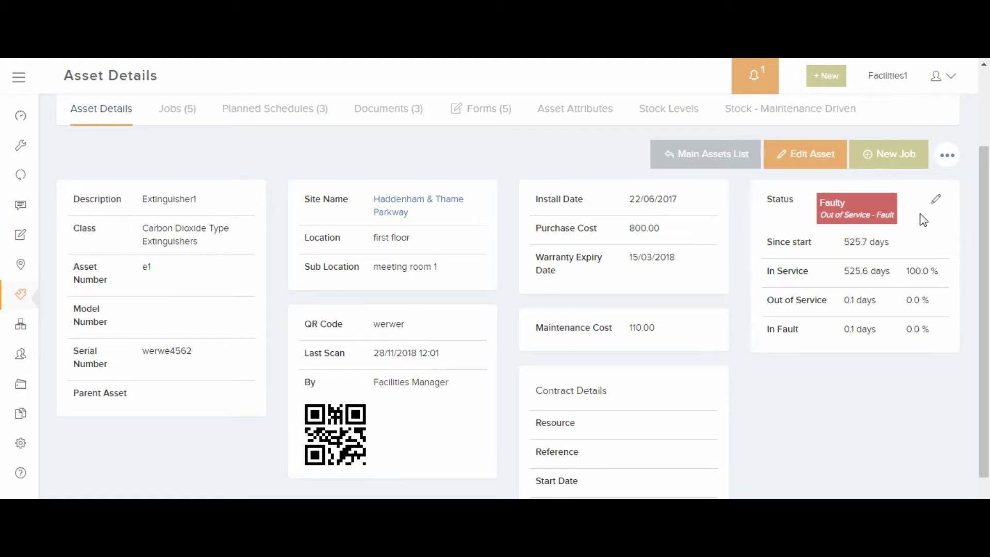
Step: Inspect the first boiler job in the asset's jobs list and sort the list by highest cost
left_click(170, 115)
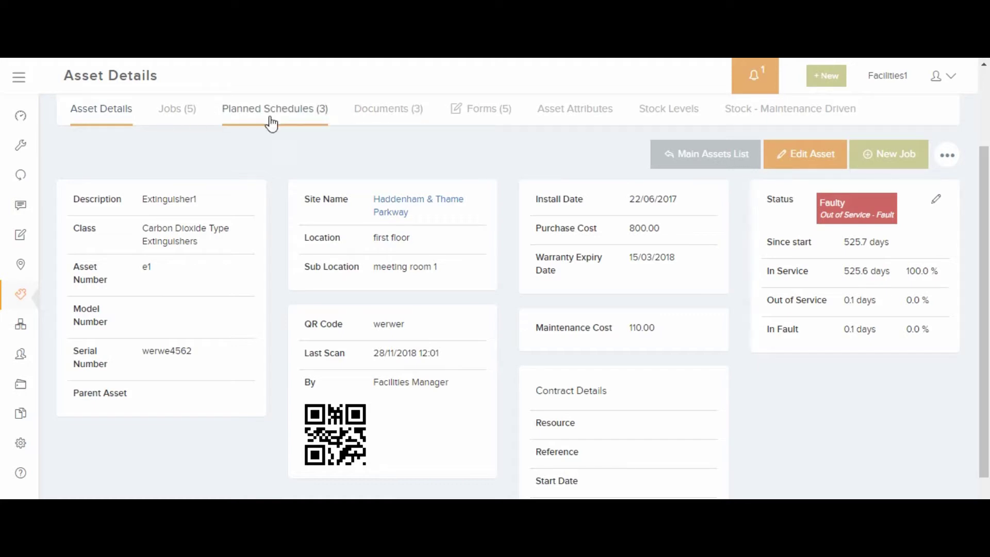
left_click(181, 113)
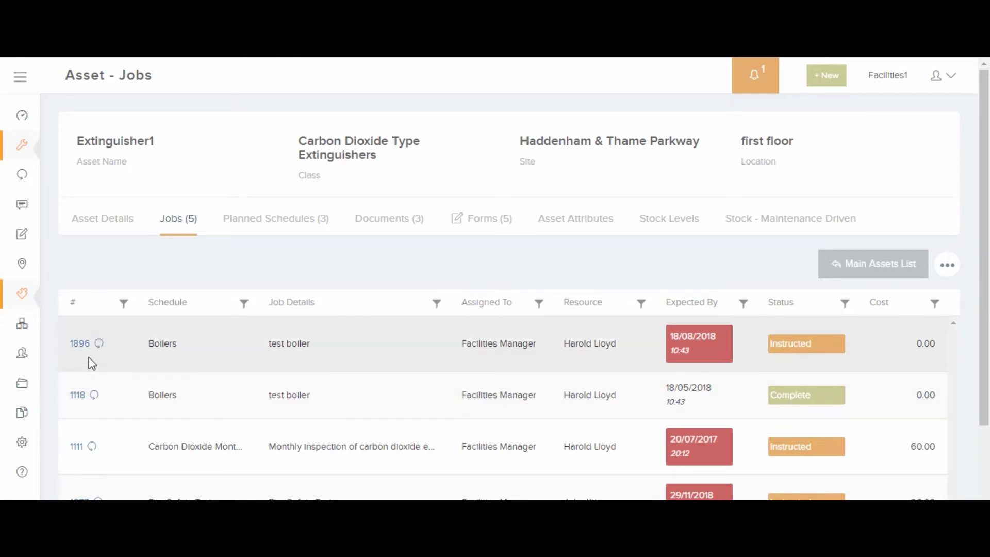
left_click(78, 346)
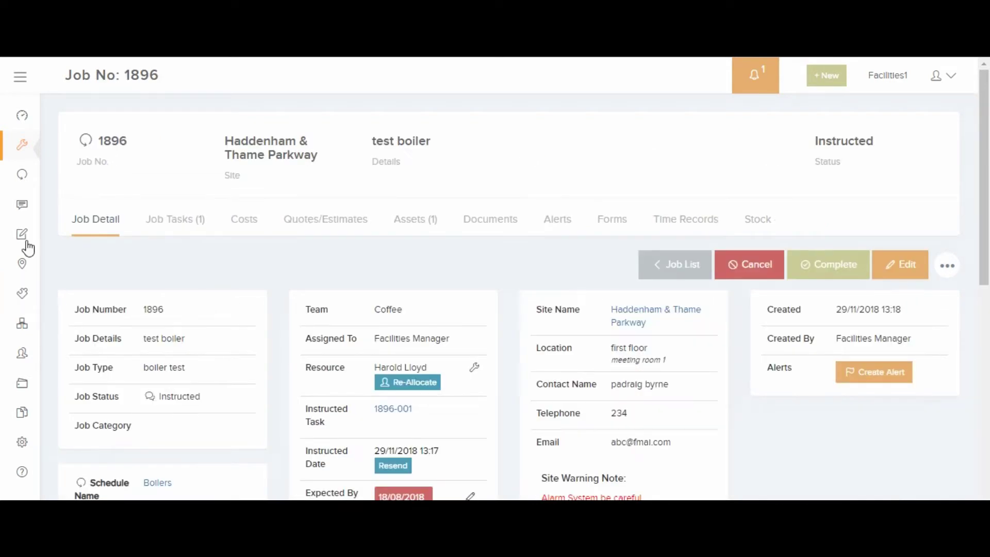
left_click(8, 67)
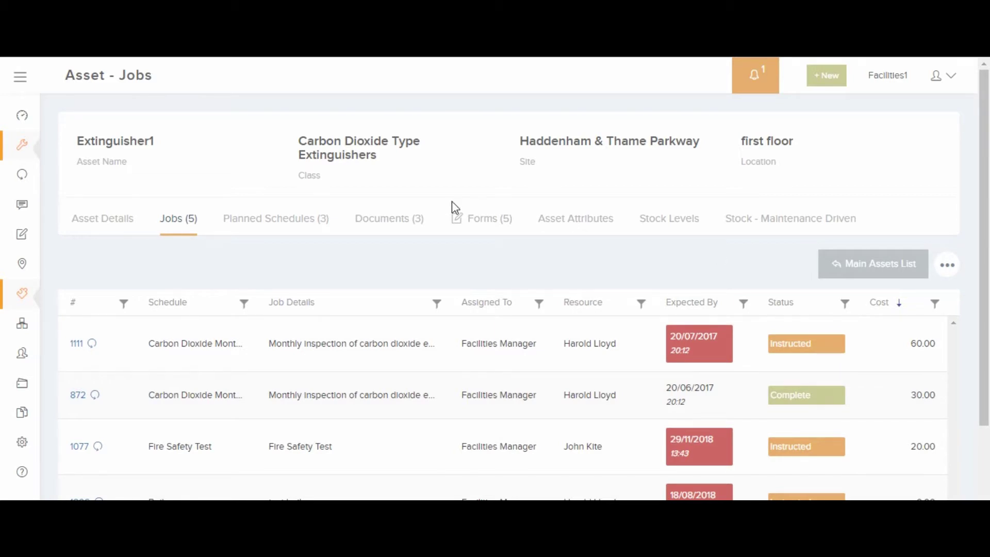
Step: Open the asset's planned schedules and view the resources available for the Boilers schedule without selecting one
left_click(283, 235)
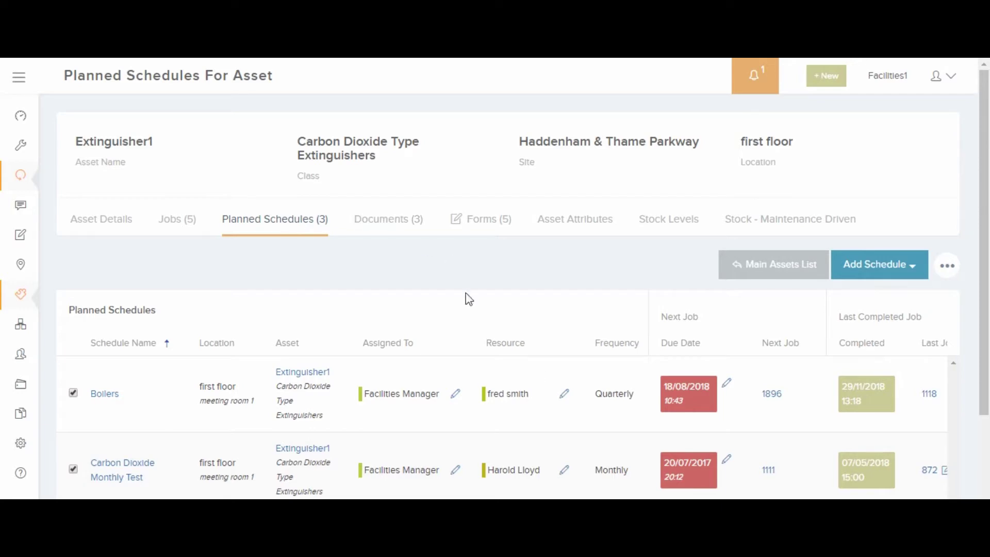
left_click(564, 395)
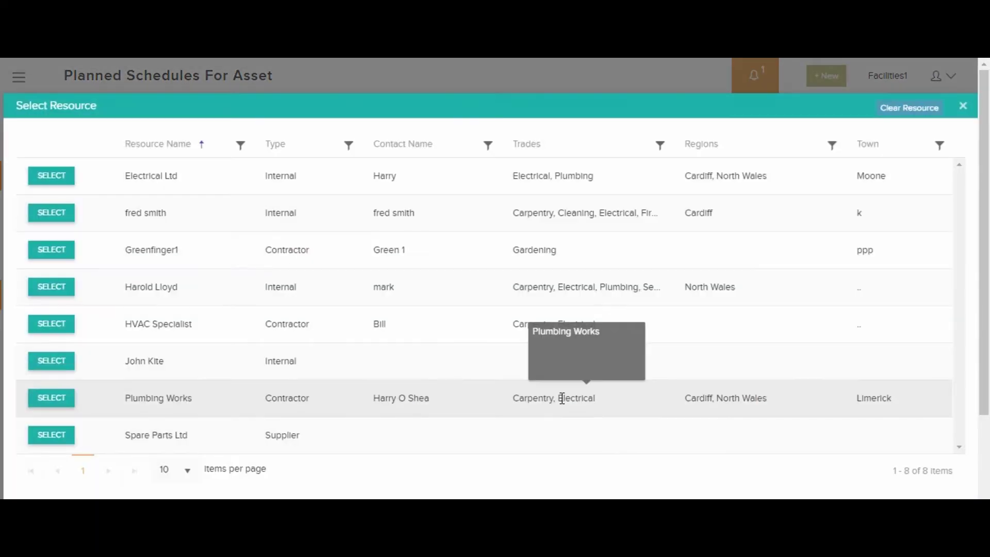
left_click(963, 106)
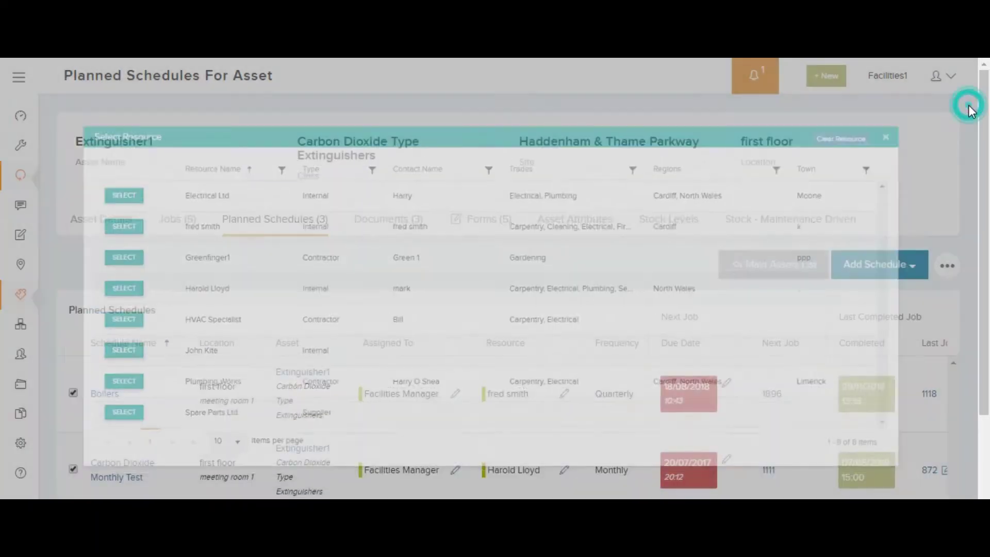
Step: Try to change the Boilers schedule's next due date to 8 August 2018
left_click(728, 385)
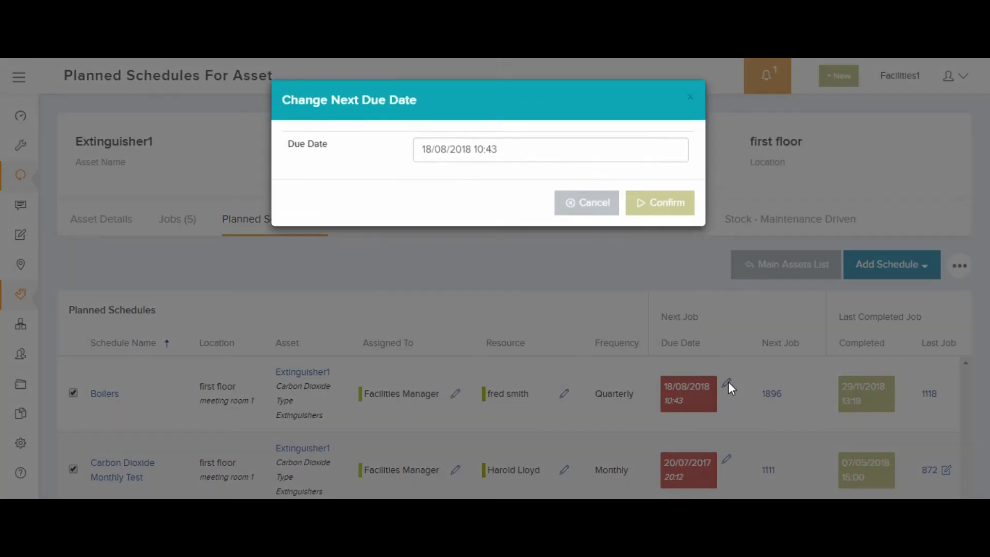
left_click(504, 152)
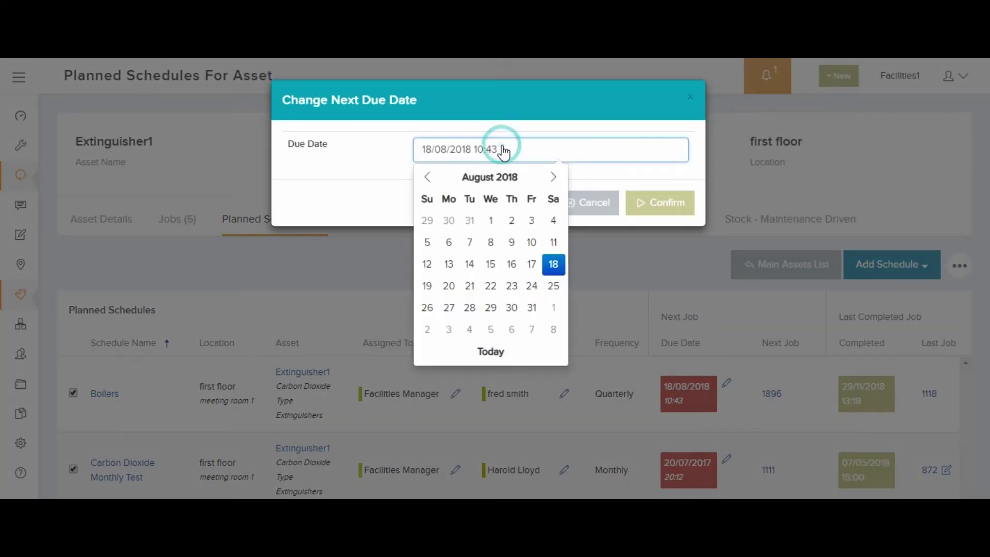
left_click(491, 242)
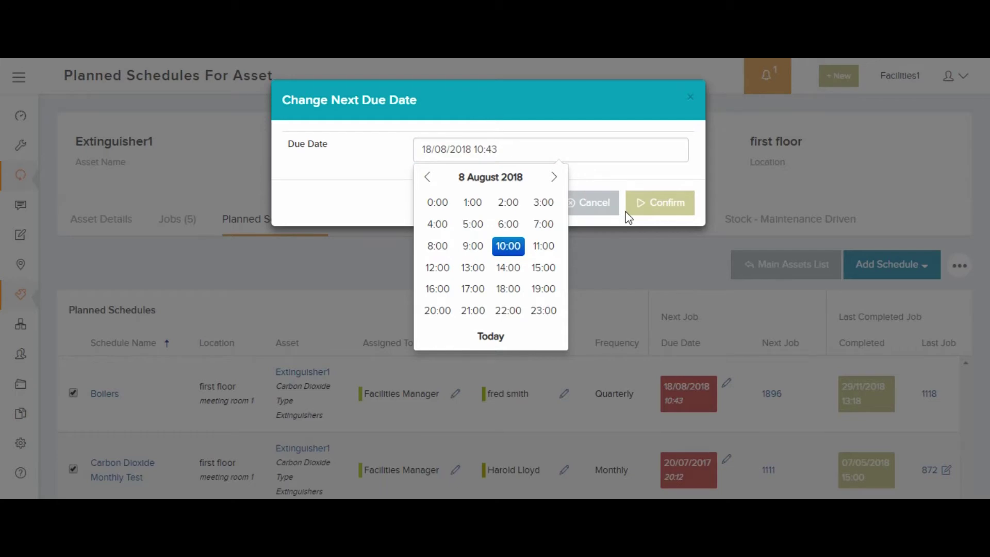
left_click(644, 204)
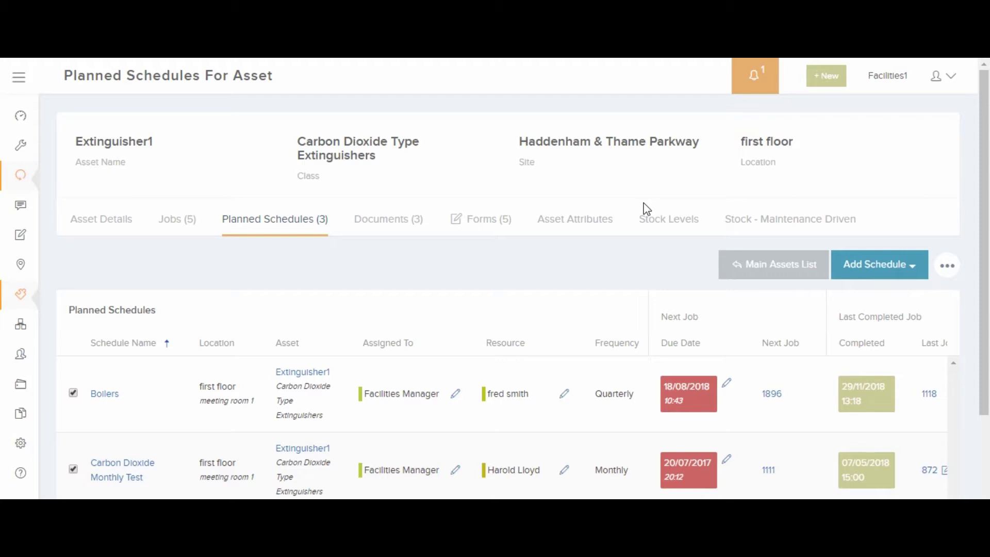
Step: Review the options for adding a schedule and the documents, forms and attributes of Extinguisher1
left_click(898, 268)
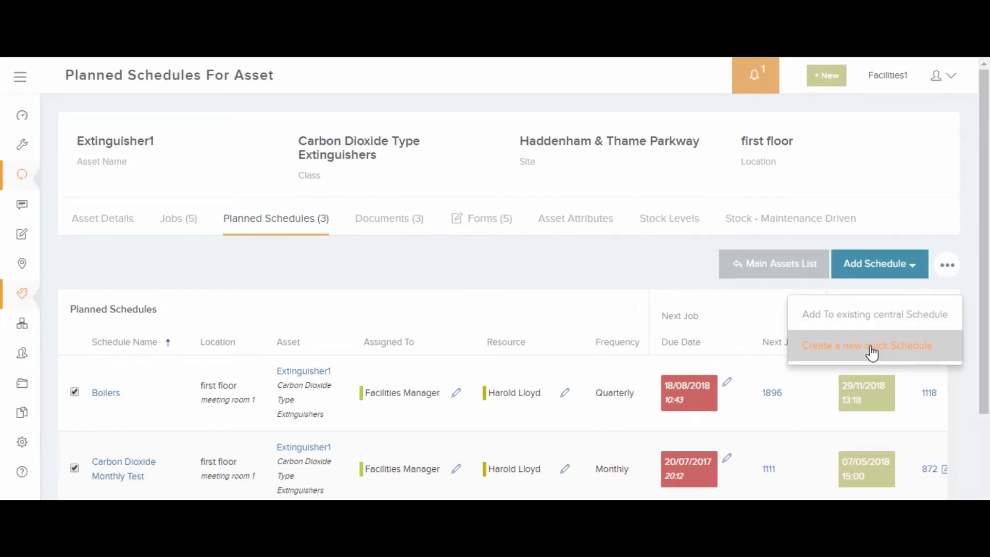
left_click(388, 221)
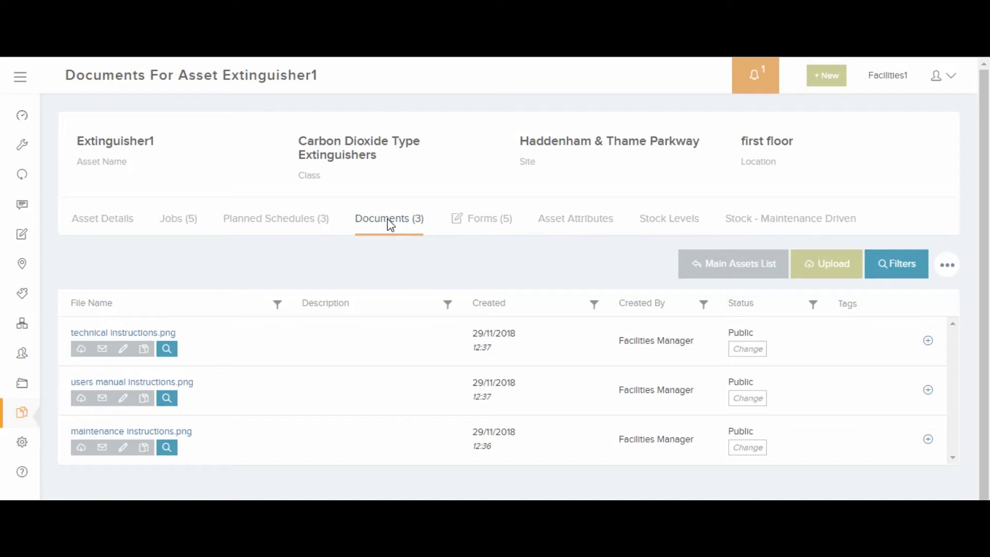
left_click(473, 223)
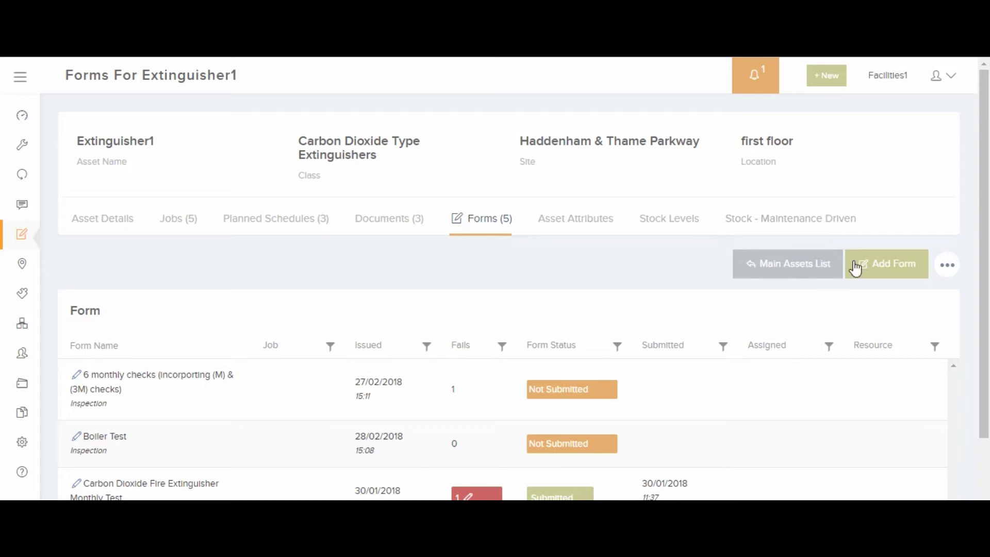
left_click(603, 227)
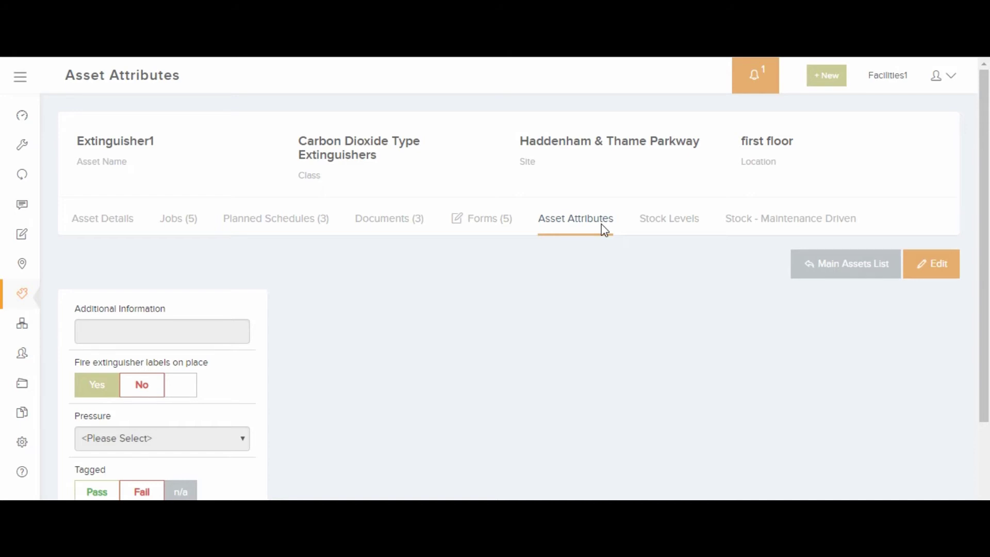
Step: Open the general Asset Attributes section and review the stock levels of Extinguisher1
mouse_move(26, 300)
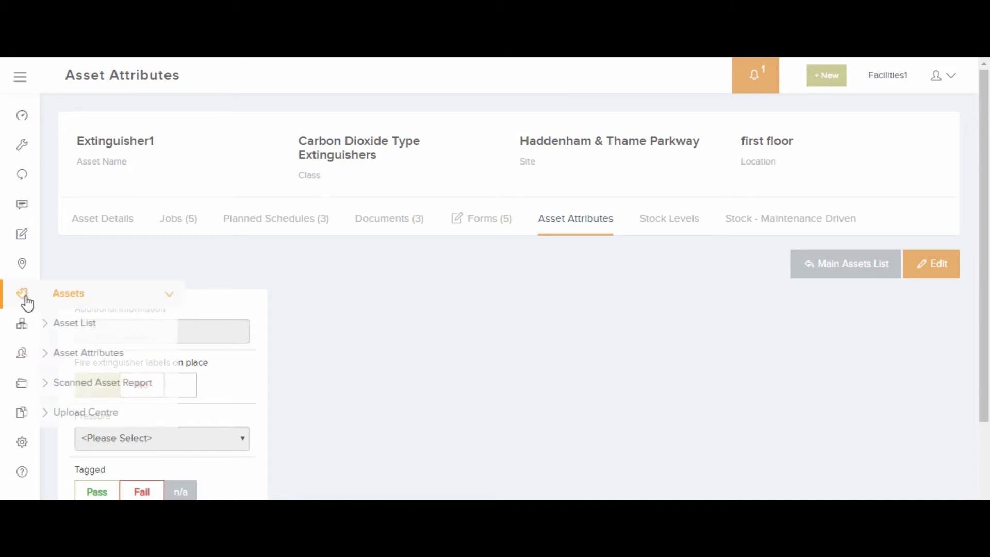
left_click(94, 355)
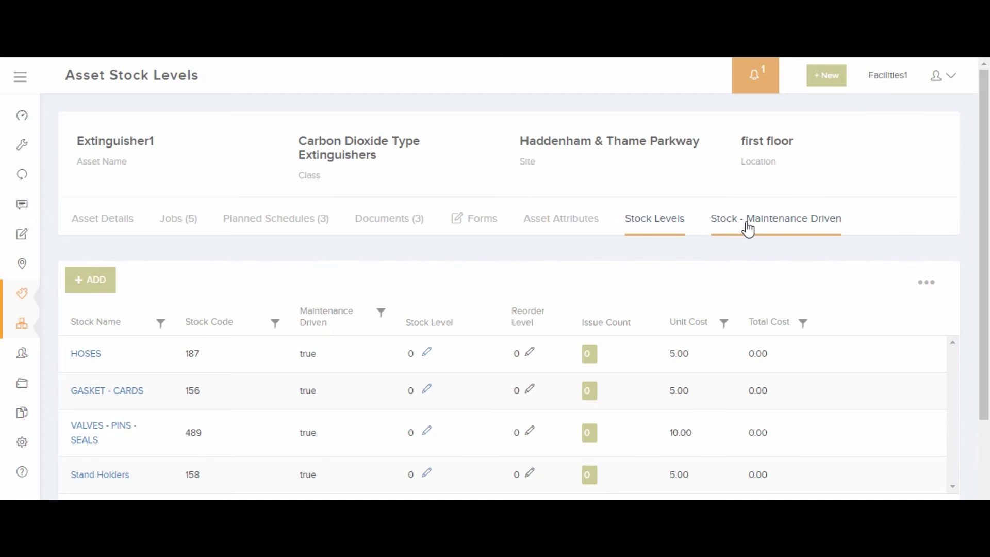
left_click(951, 76)
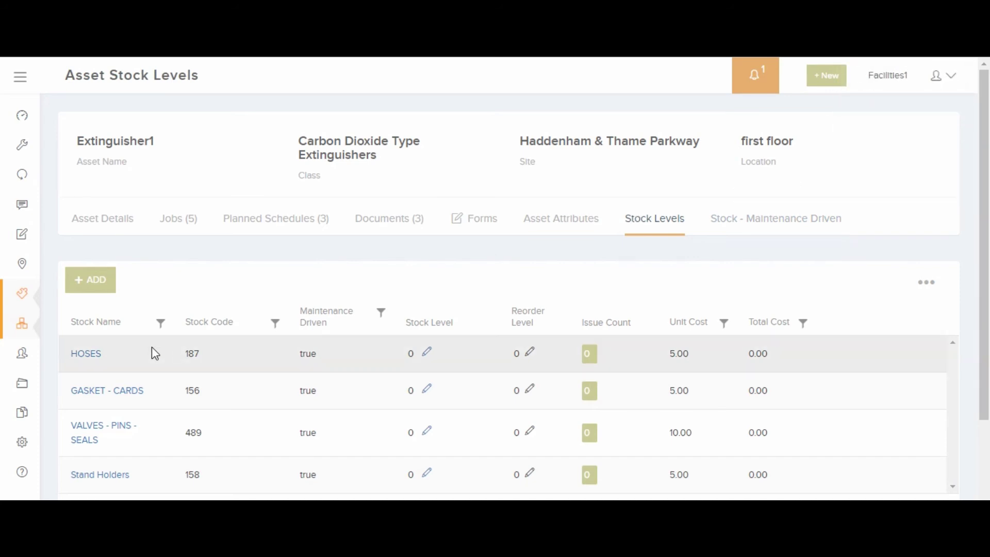
Step: Return to the asset list and open the printable QR codes for the assets
mouse_move(28, 306)
left_click(80, 328)
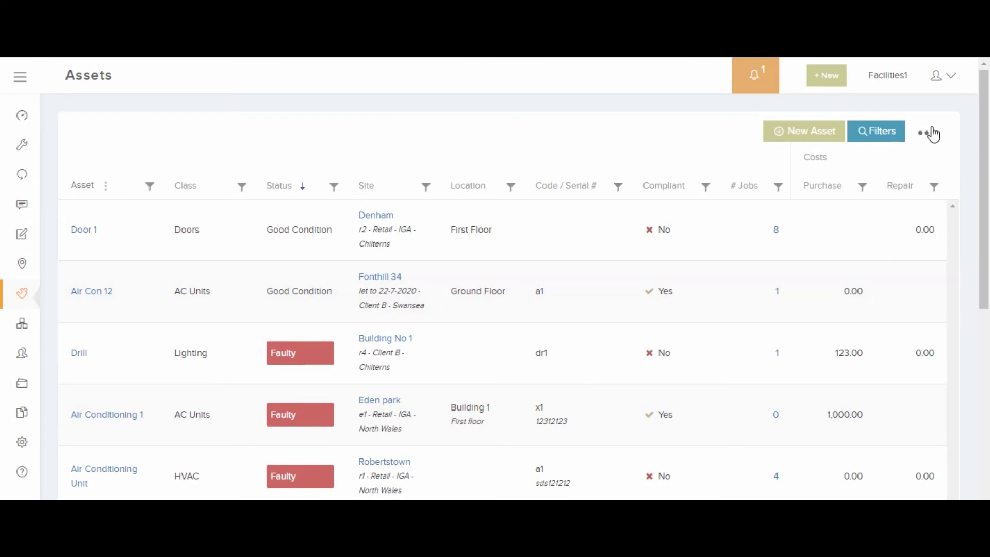
left_click(931, 134)
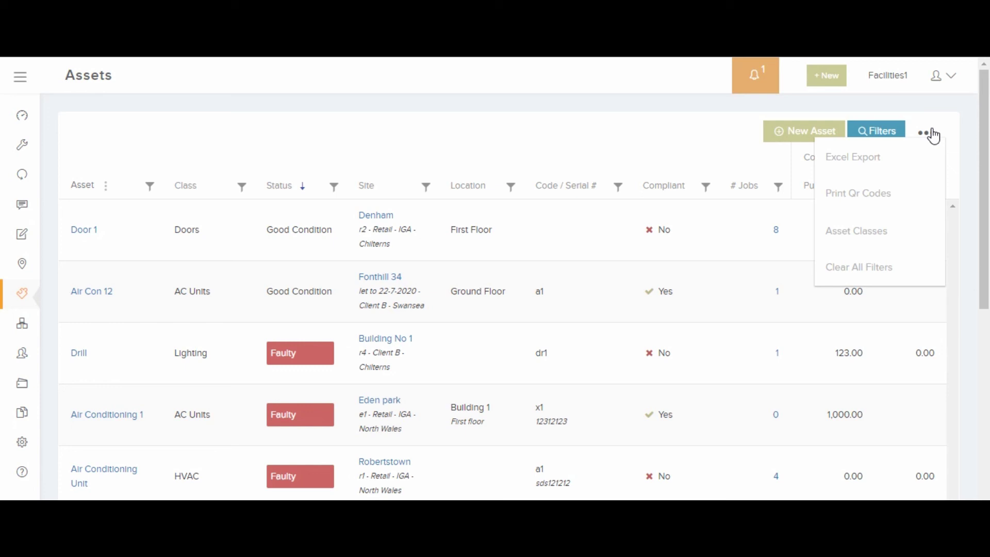
left_click(910, 194)
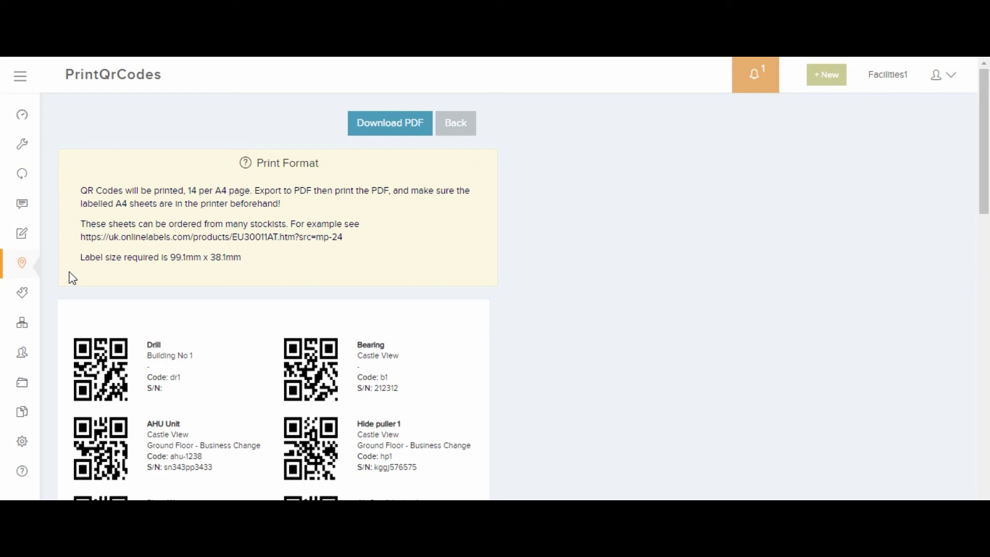
Step: Open the Scanned Asset Report
mouse_move(22, 293)
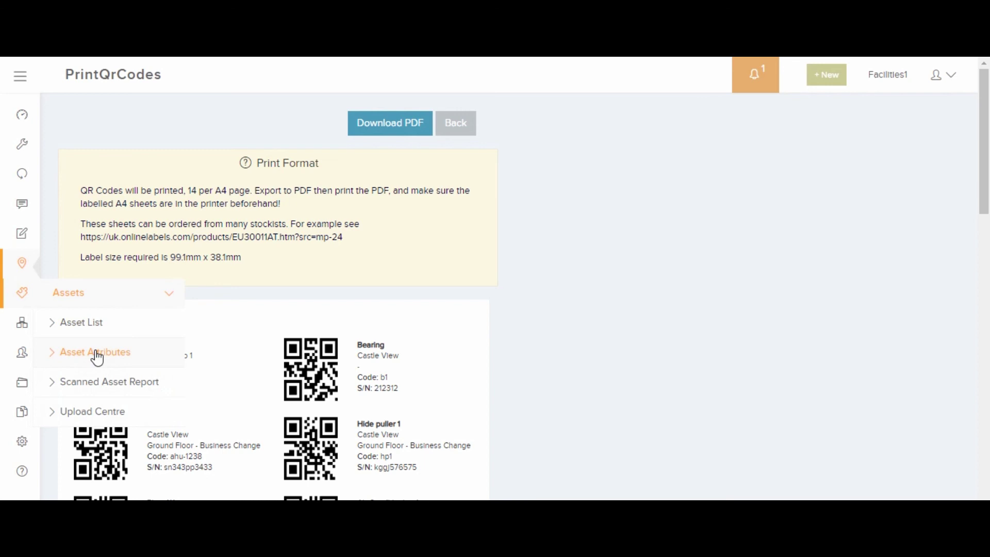
left_click(103, 379)
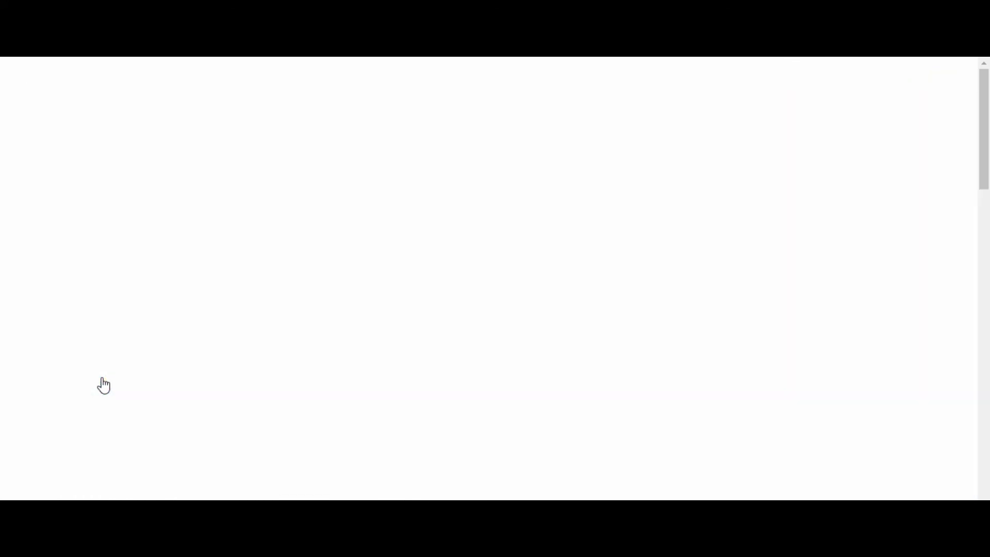